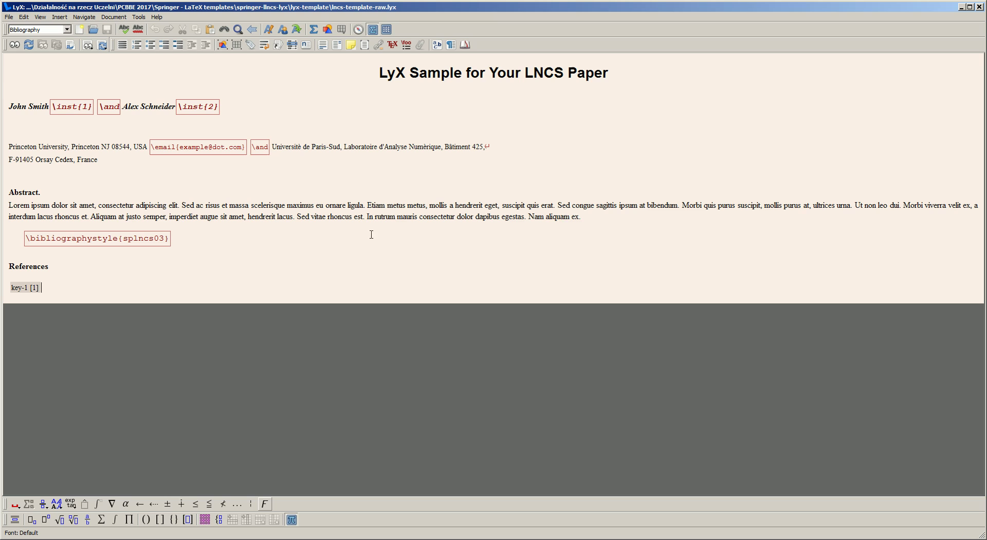
# After the abstract, insert Section headings 'Introduction' and 'Materials and methods'
pyautogui.click(590, 216)
pyautogui.press('Return')
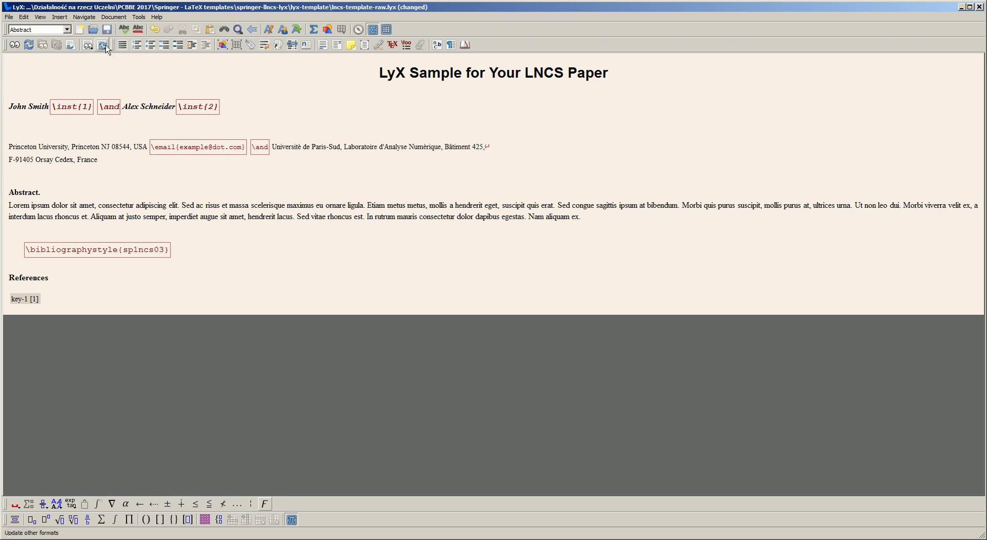
pyautogui.click(60, 31)
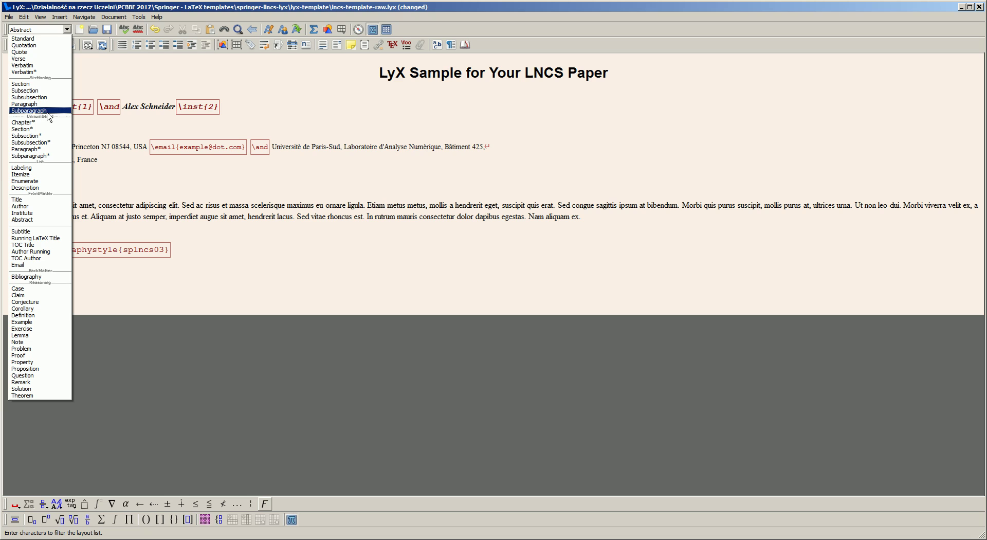
pyautogui.click(43, 84)
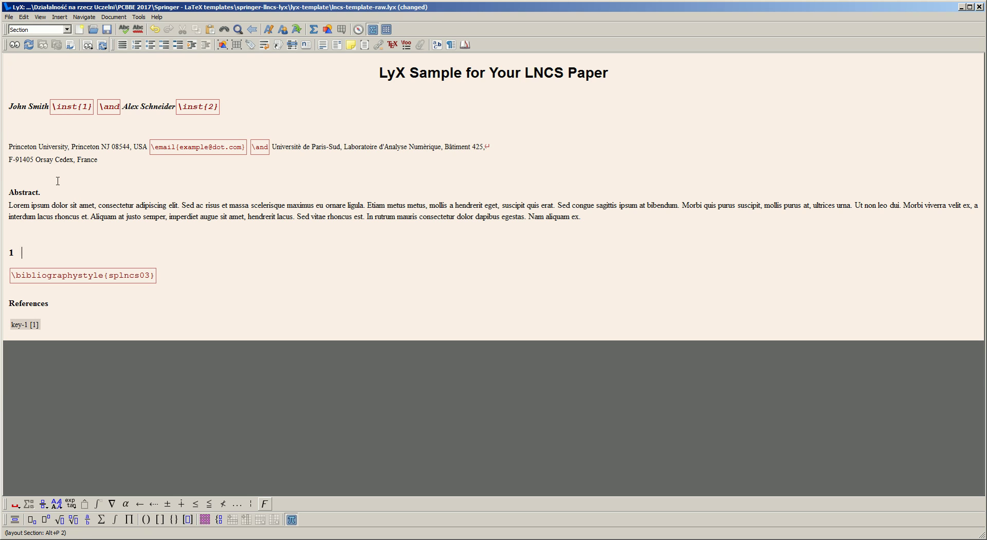
pyautogui.write('Introduction')
pyautogui.press('Return')
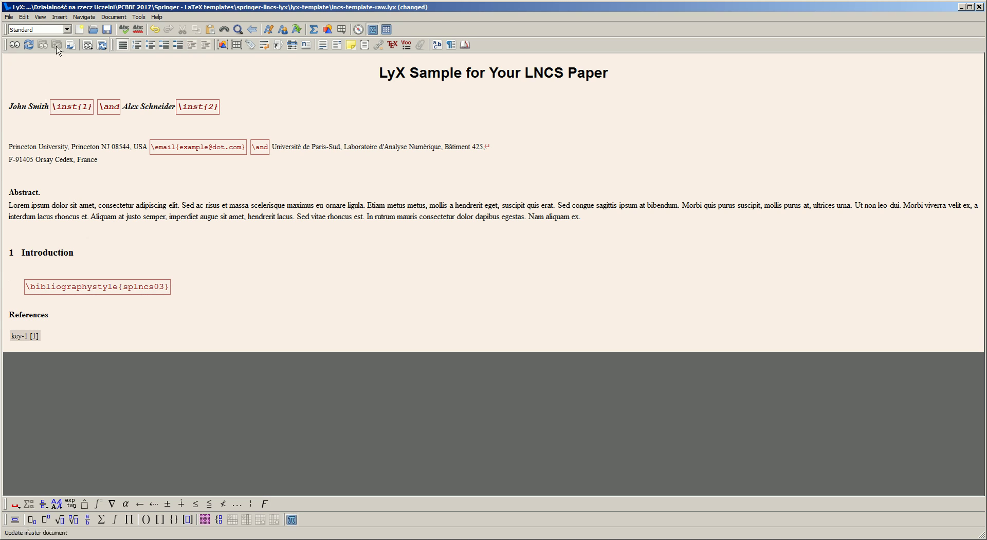
pyautogui.click(67, 29)
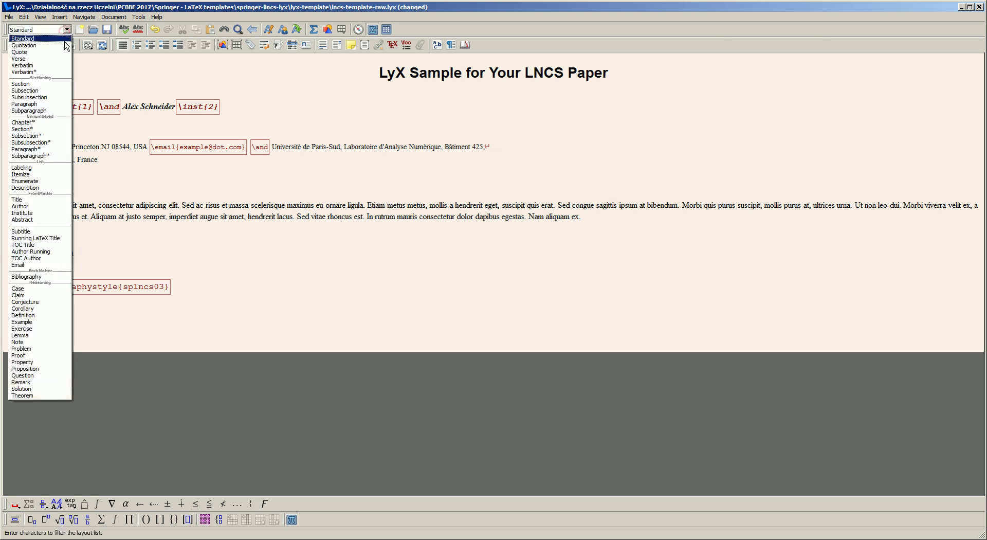
pyautogui.click(50, 83)
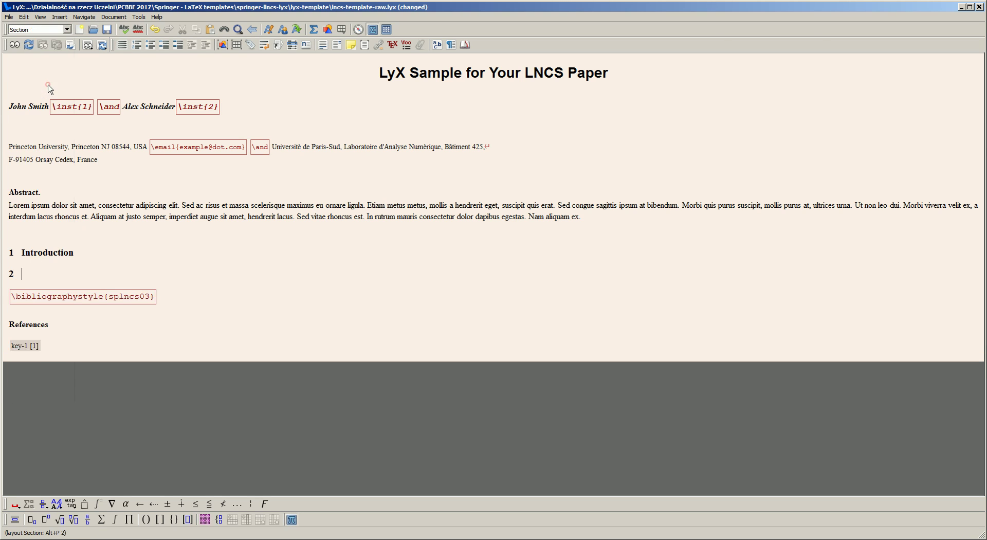
pyautogui.write('Material')
pyautogui.write('s and methods')
pyautogui.press('Return')
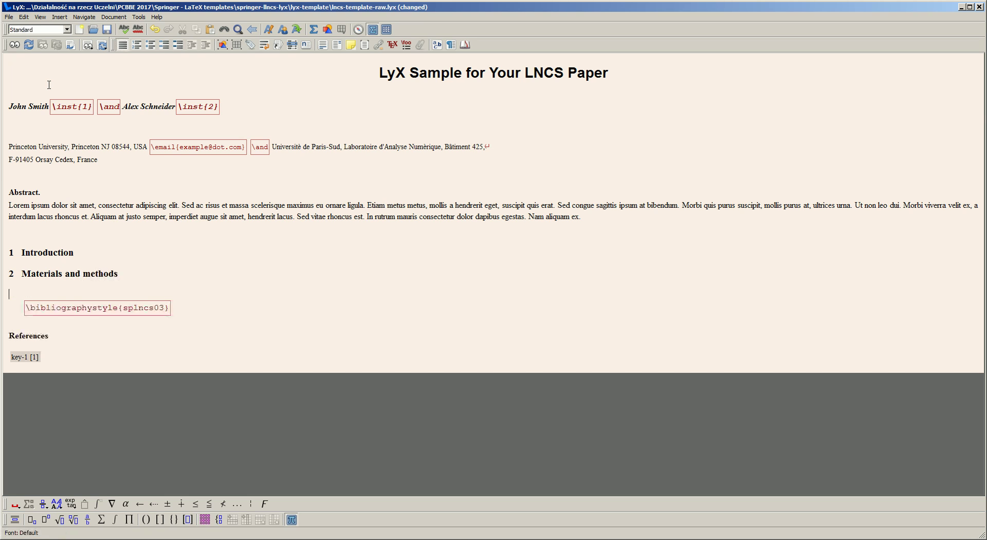
# Add Subsection headings 'Data' and 'Algorithms' under section 2
pyautogui.click(67, 29)
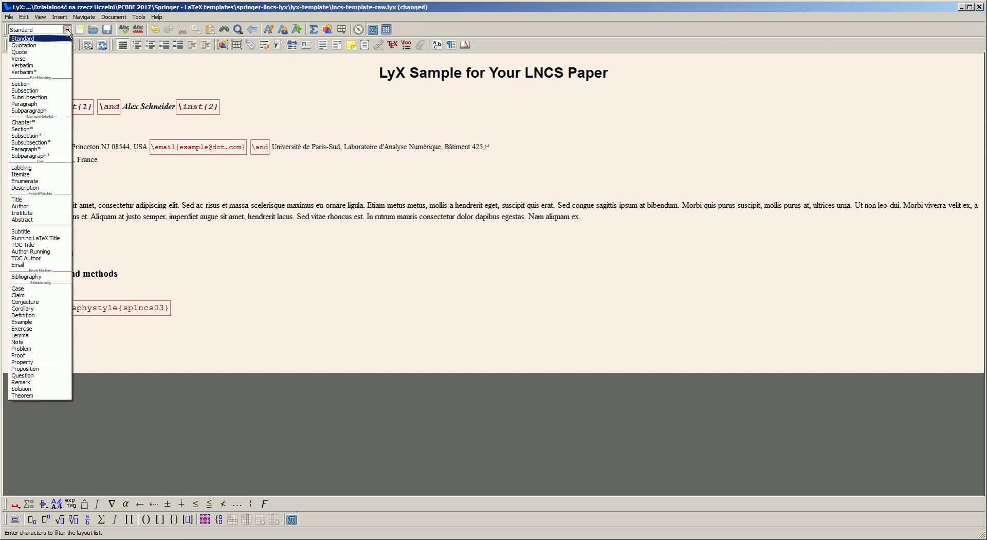
pyautogui.click(51, 91)
pyautogui.write('Data')
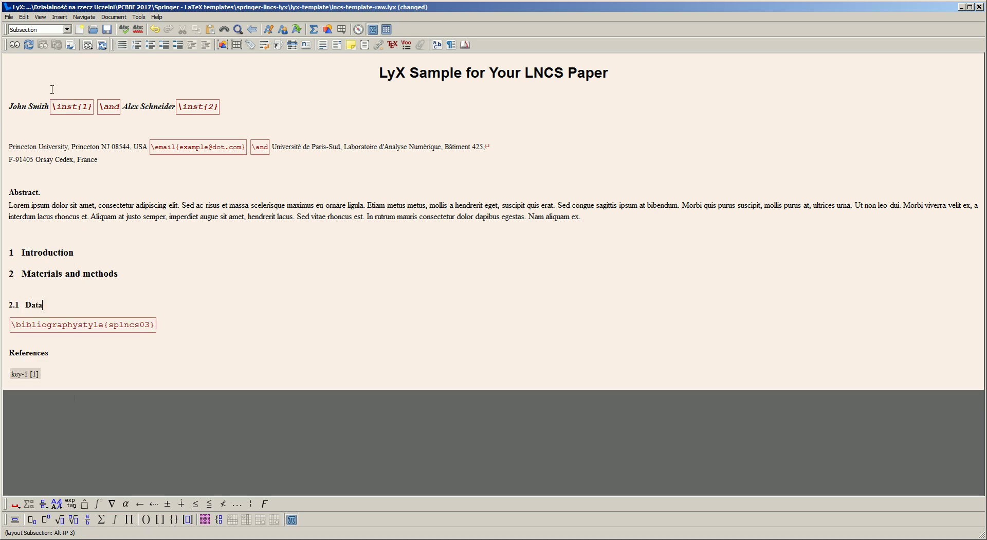
pyautogui.press('Return')
pyautogui.click(67, 29)
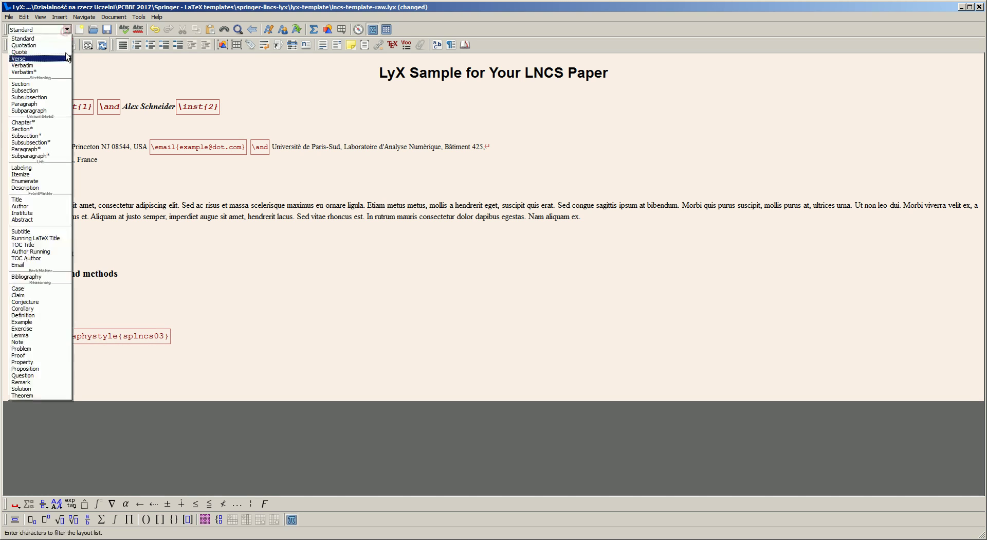
pyautogui.click(57, 91)
pyautogui.write('A')
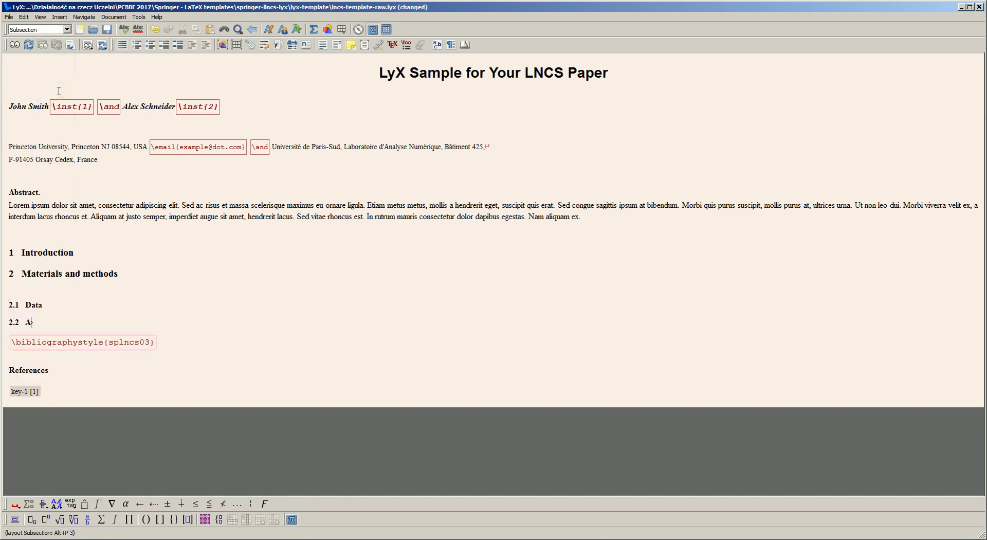
pyautogui.write('lgorith')
pyautogui.write('ms')
pyautogui.press('Return')
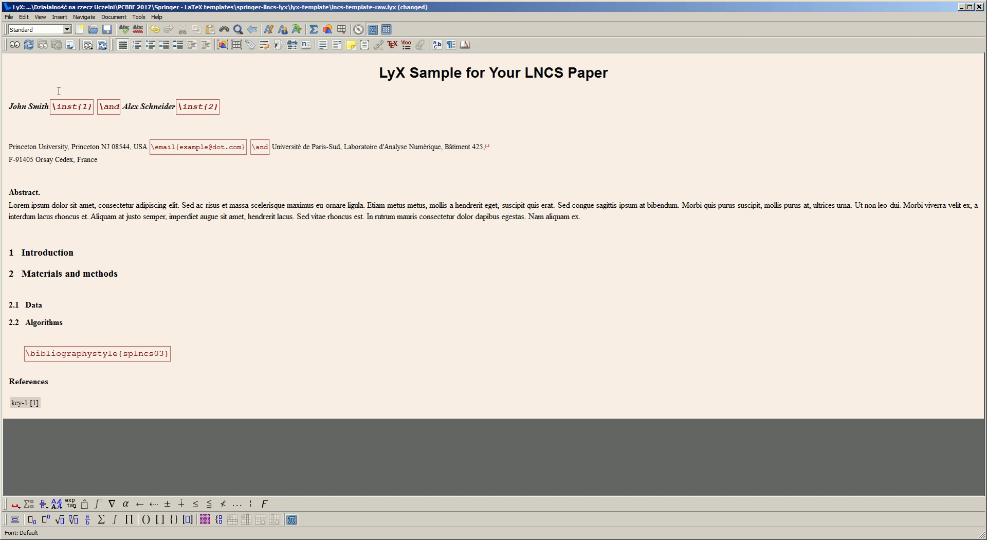
# Add a Section* heading 'Acknowledgments' and an empty paragraph below the Data heading
pyautogui.click(67, 31)
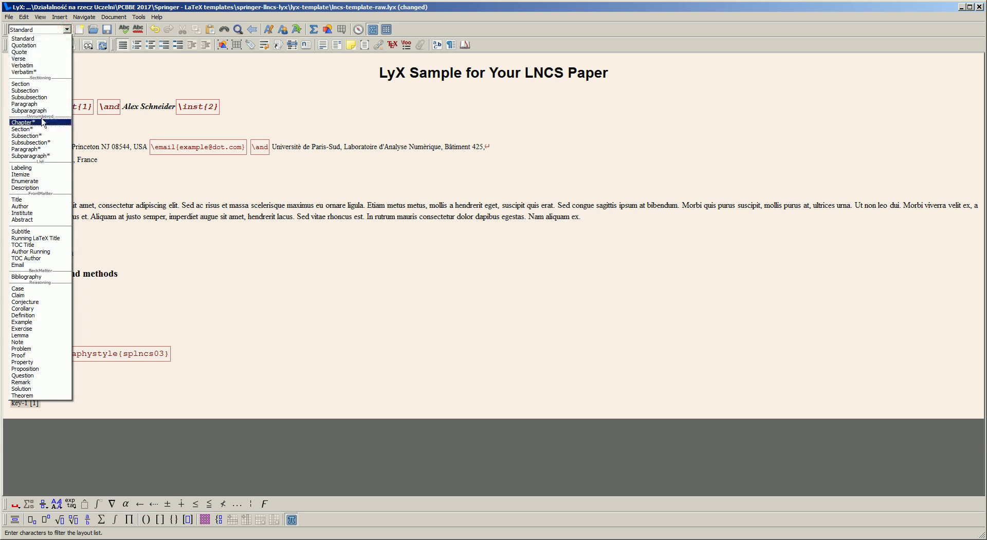
pyautogui.click(43, 129)
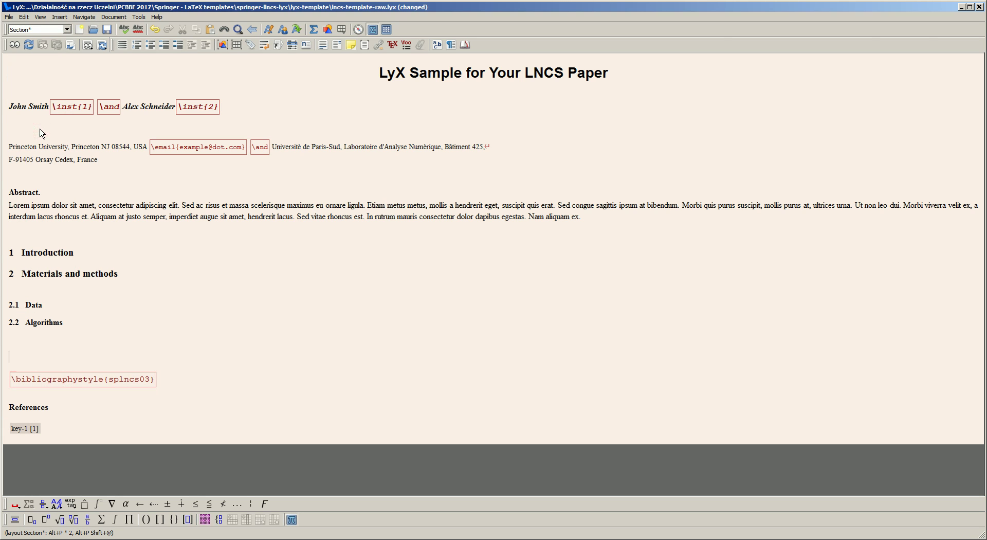
pyautogui.write('Ackno')
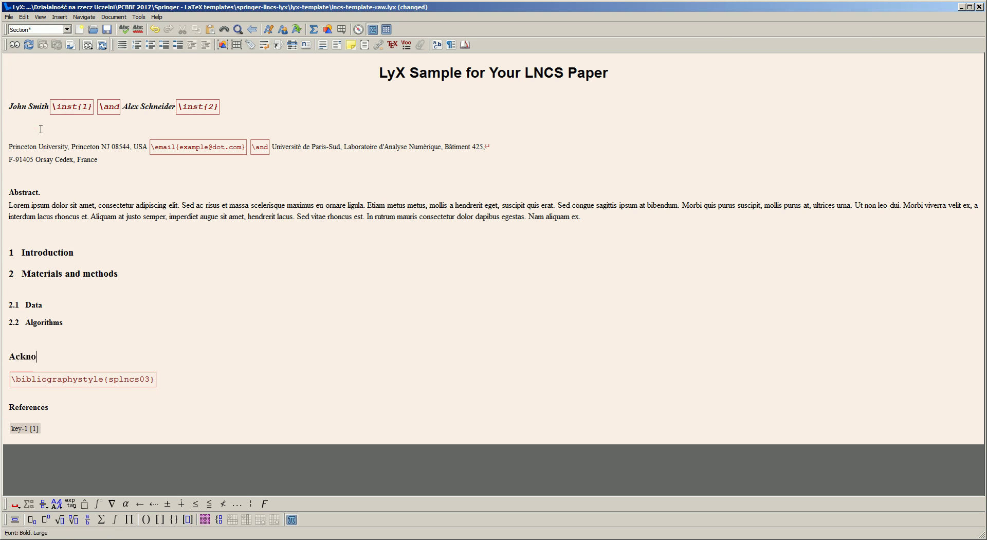
pyautogui.write('wledgmen')
pyautogui.write('ts')
pyautogui.press('Up')
pyautogui.press('Up')
pyautogui.press('Return')
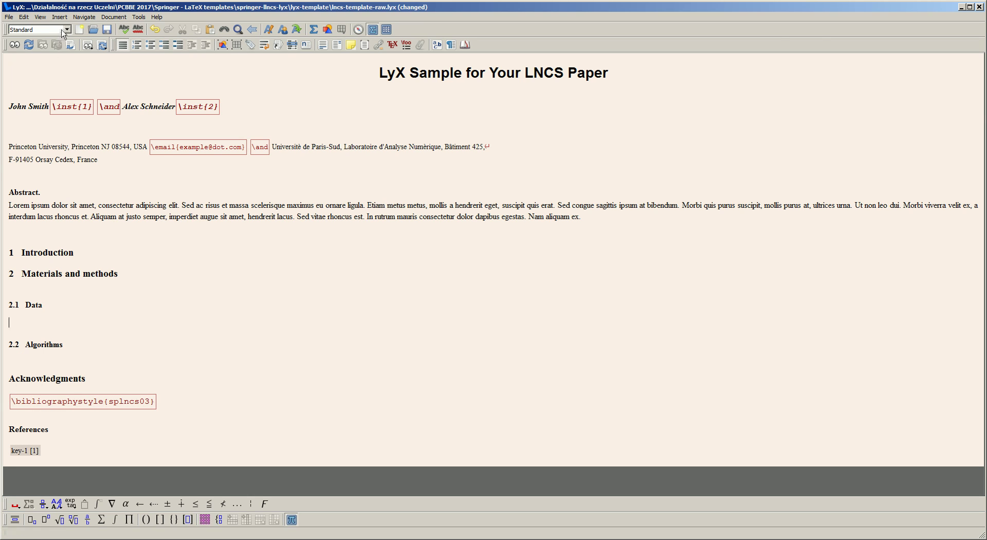
# Make the paragraph under 2.1 Data a Theorem reading 'Just a theory'
pyautogui.click(66, 30)
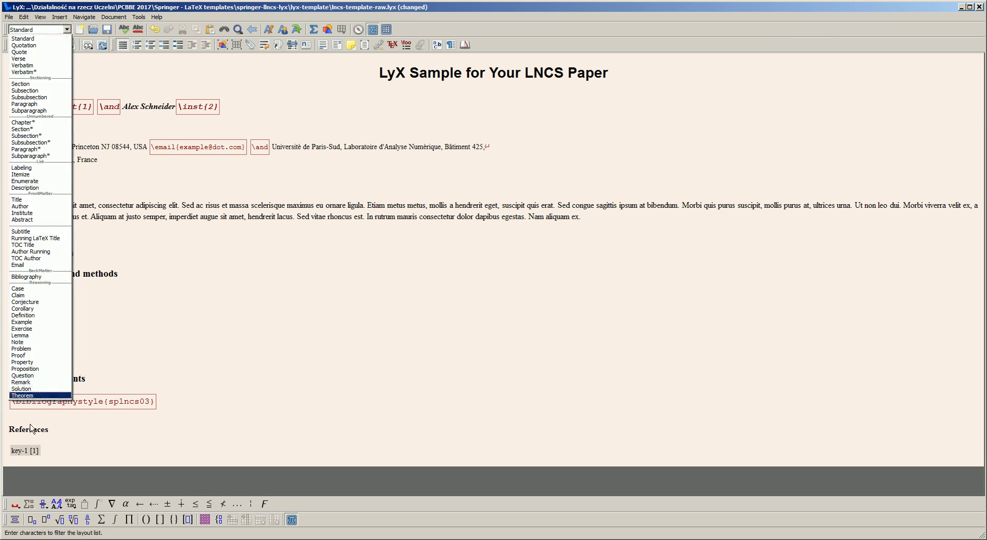
pyautogui.click(37, 396)
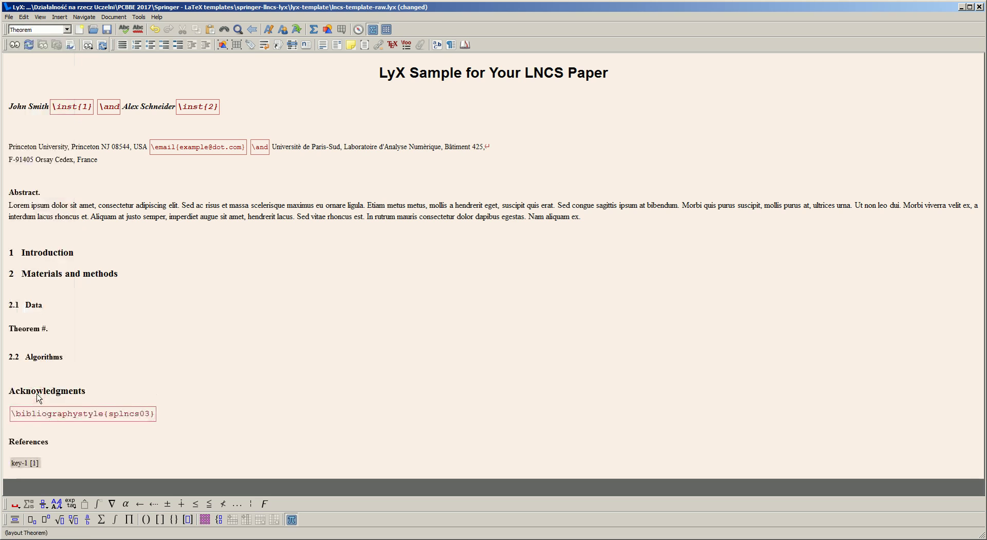
pyautogui.write('Just a t')
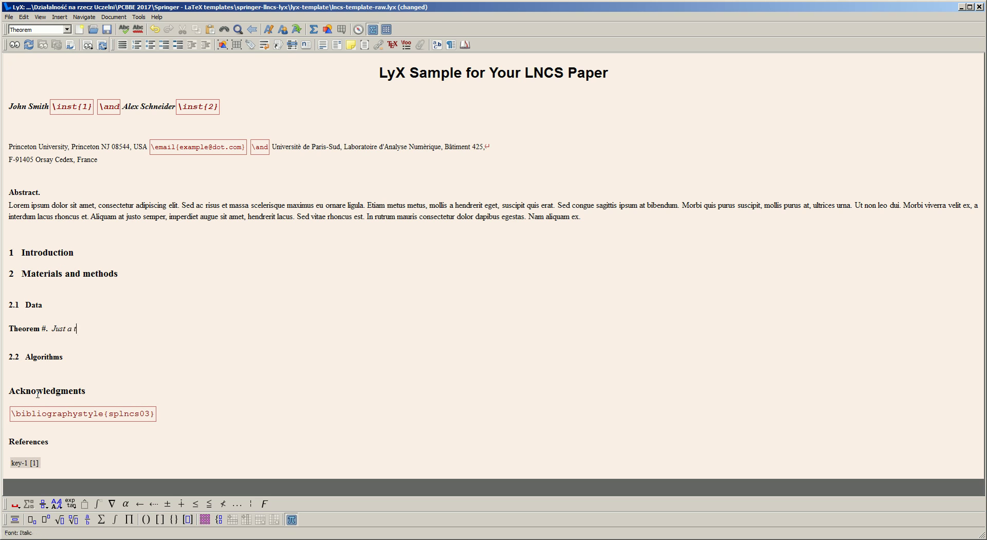
pyautogui.write('heory')
pyautogui.press('Return')
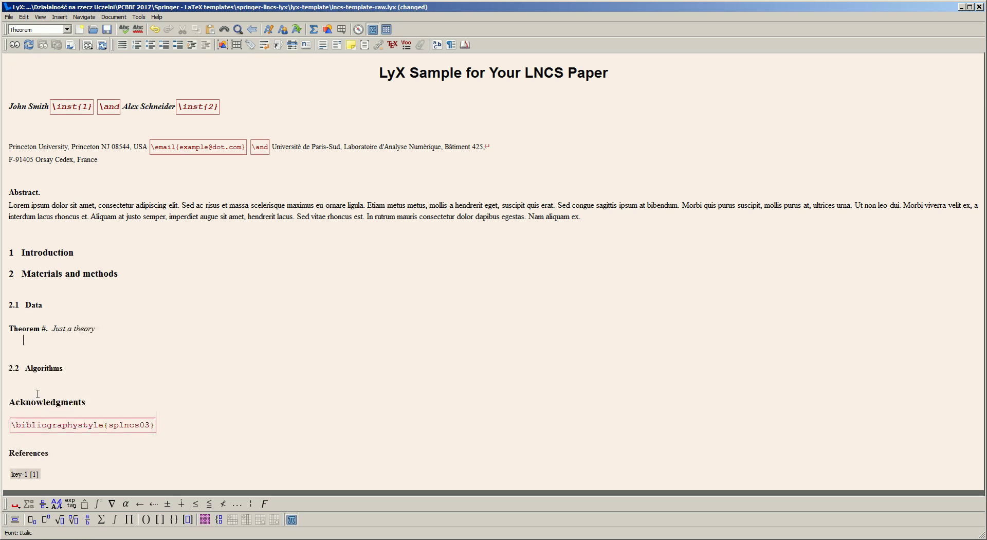
# Dismiss the paragraph style list and move the cursor to the Algorithms heading's end
pyautogui.click(54, 30)
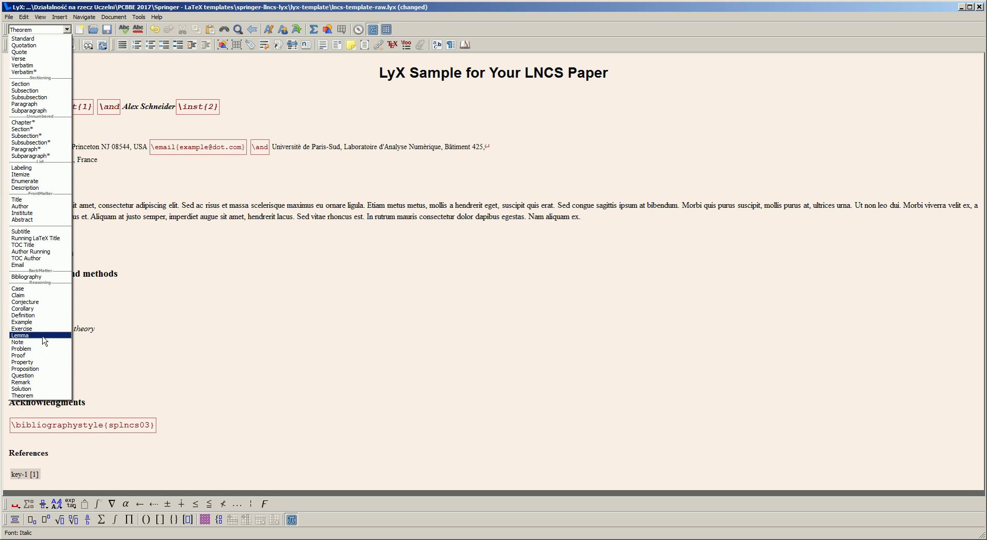
pyautogui.click(102, 335)
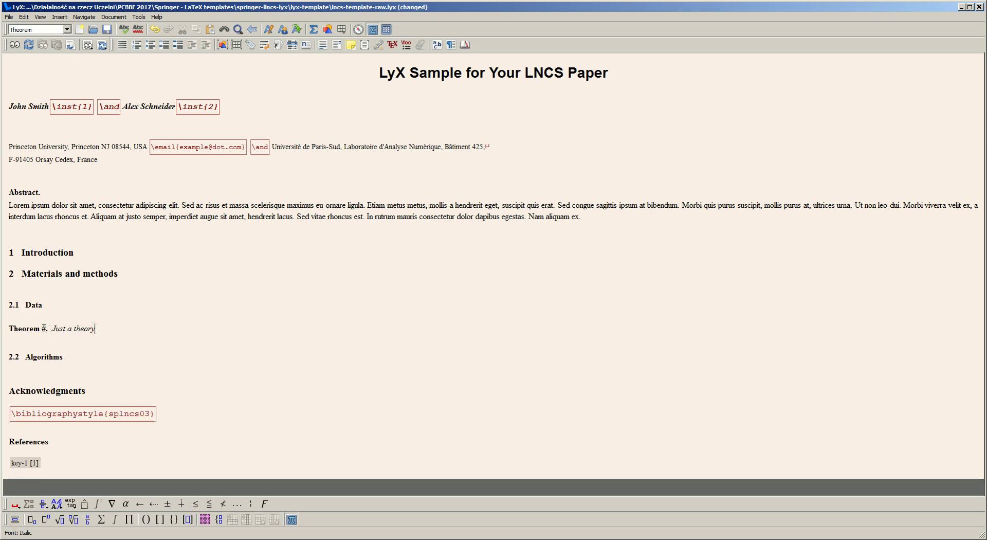
pyautogui.click(102, 329)
pyautogui.click(101, 369)
# Add a Verbatim paragraph '#include <stdio.h>' under 2.2 Algorithms
pyautogui.press('Return')
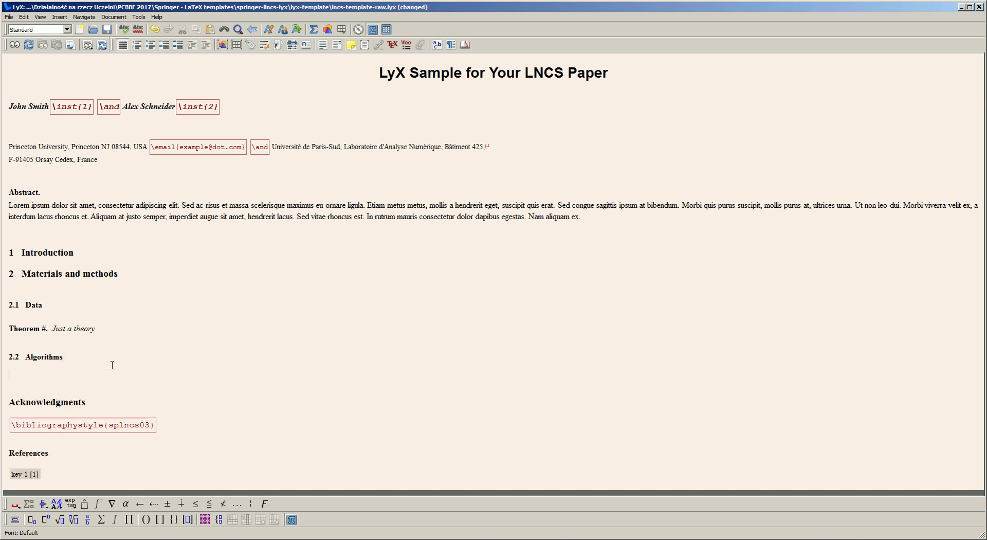
pyautogui.click(67, 31)
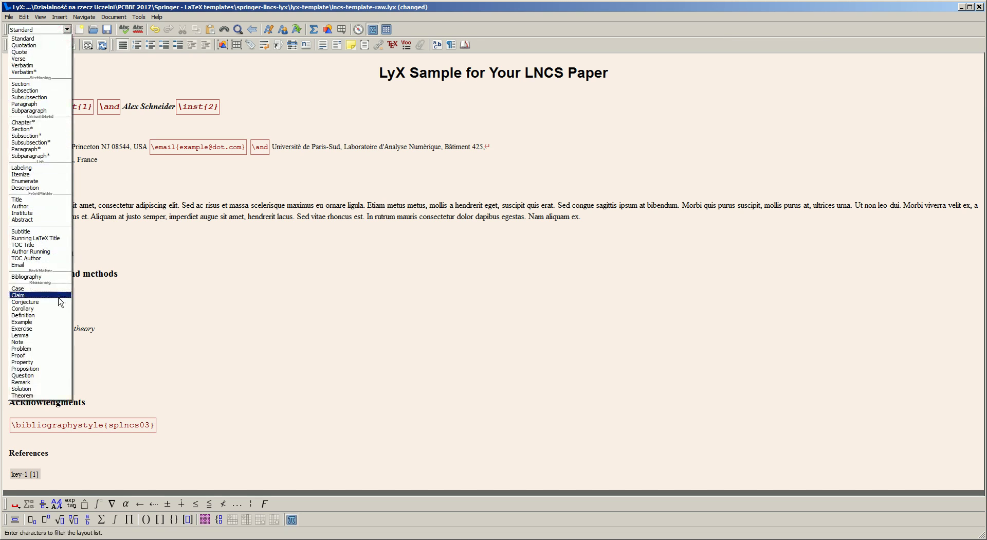
pyautogui.click(21, 65)
pyautogui.write('#inc')
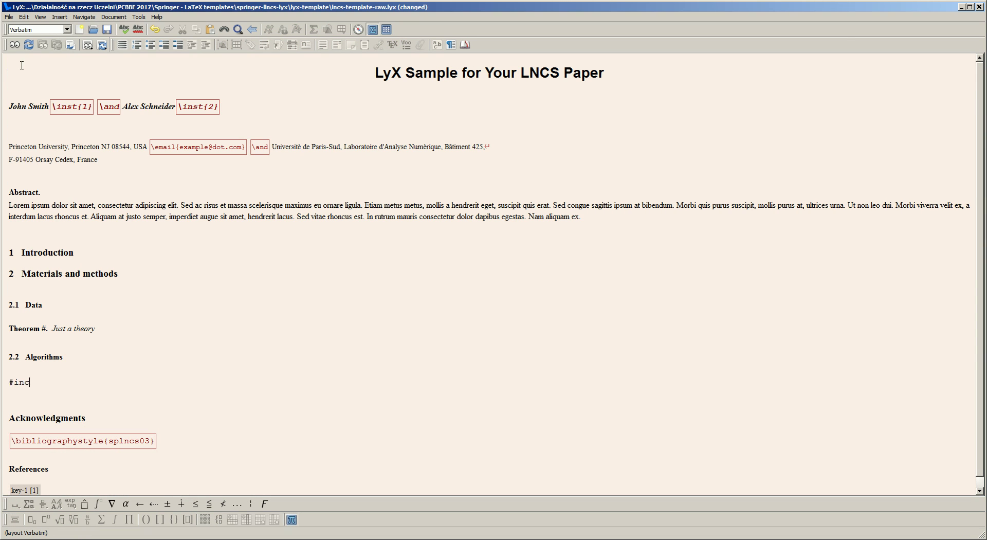
pyautogui.write('lude <stdio.h>')
pyautogui.click(110, 382)
pyautogui.click(110, 382)
# Insert label thm:theoryX before 'Just a theory', then start a new line below '#include <stdio.h>'
pyautogui.press('Up')
pyautogui.press('Up')
pyautogui.press('Home')
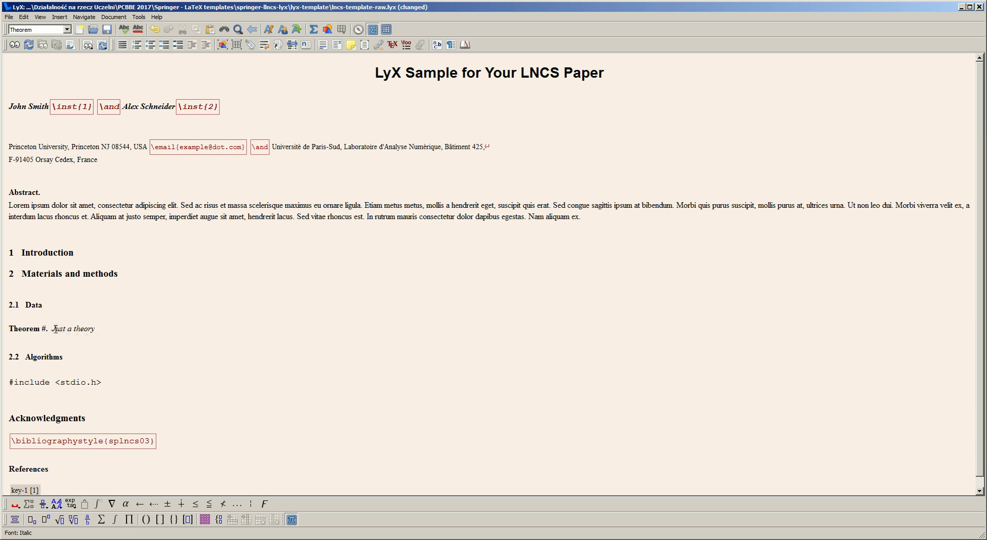
pyautogui.click(51, 330)
pyautogui.click(251, 46)
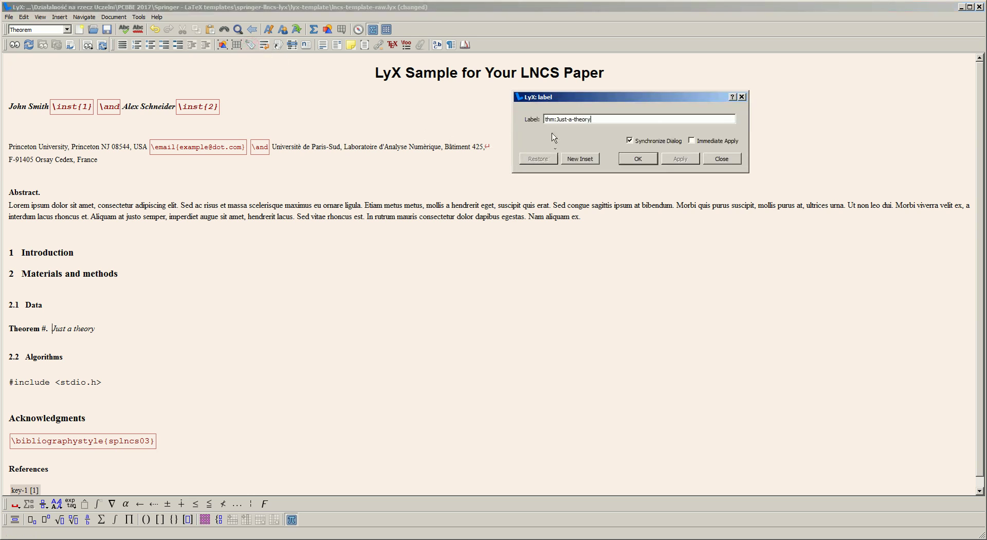
pyautogui.moveTo(556, 119); pyautogui.dragTo(591, 119)
pyautogui.write('t')
pyautogui.write('heoryX')
pyautogui.click(626, 159)
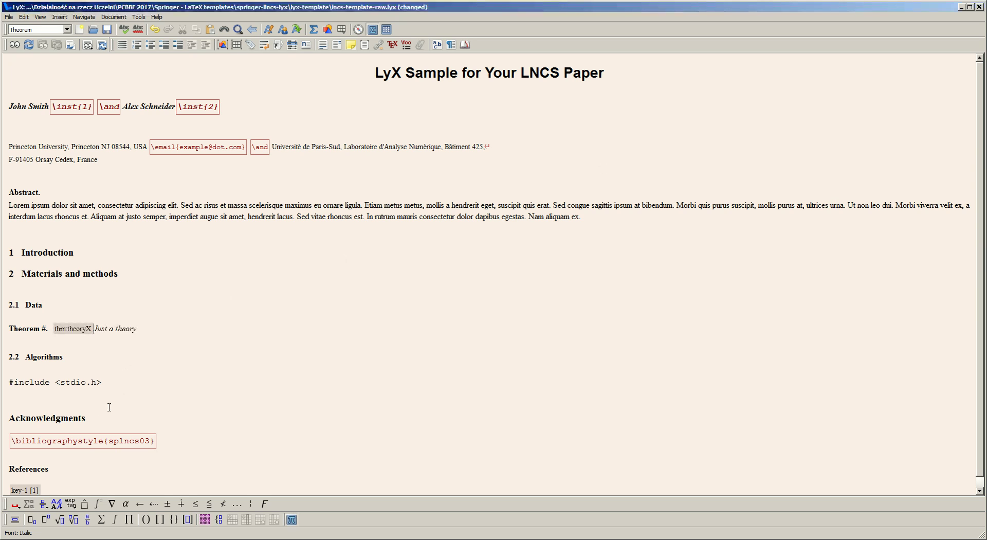
pyautogui.click(128, 383)
pyautogui.press('Return')
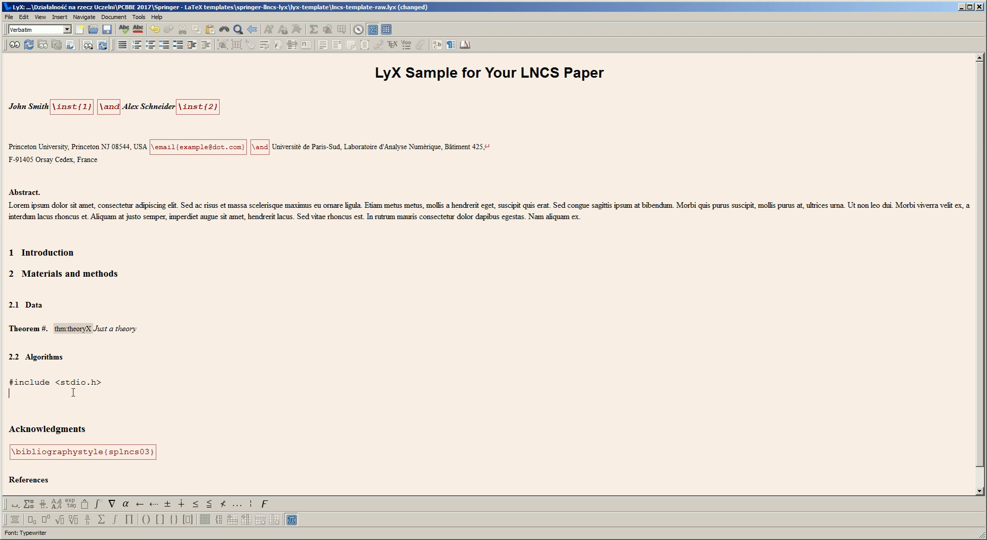
# Write a Standard paragraph 'As you can see in Theorem' with a cross-reference to thm:theoryX
pyautogui.click(61, 29)
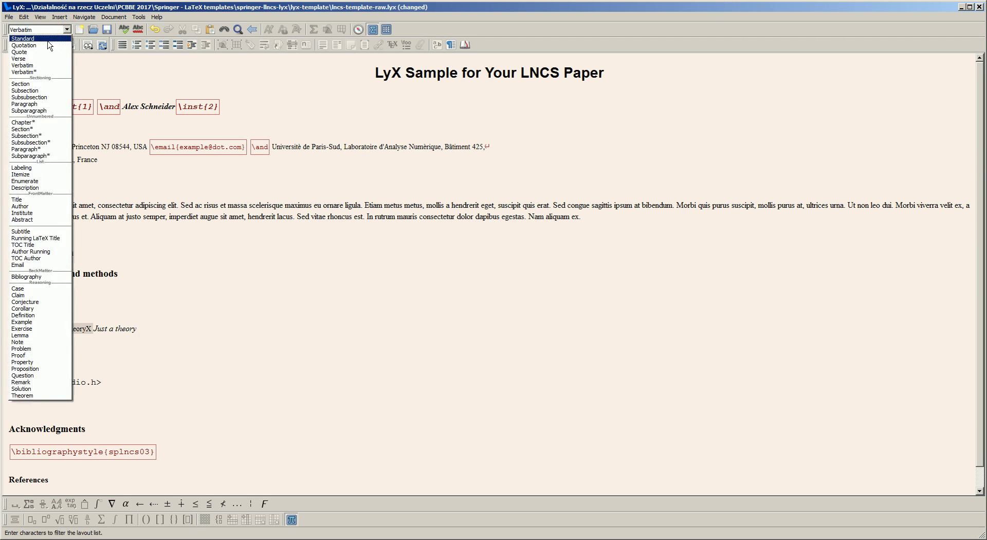
pyautogui.click(48, 40)
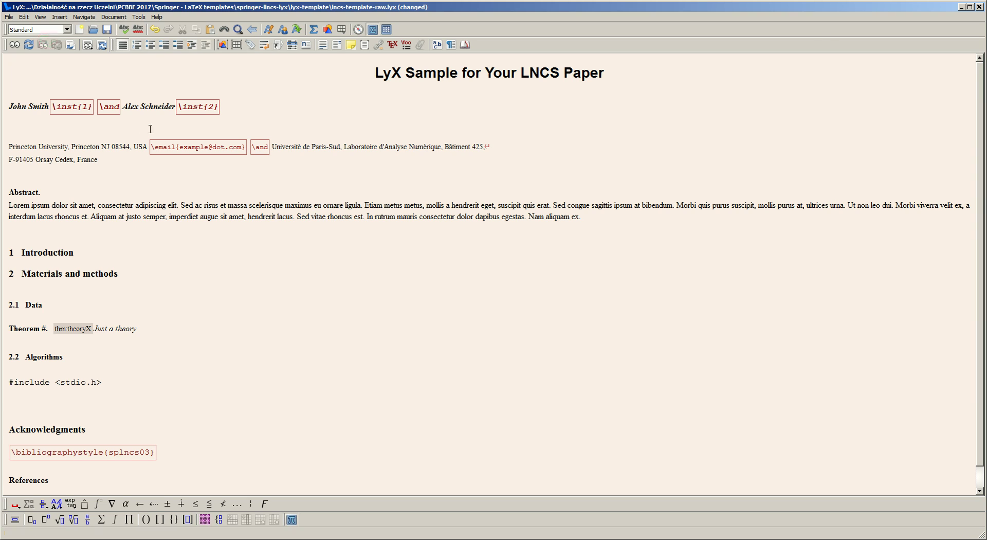
pyautogui.write('As you')
pyautogui.write(' can see in ')
pyautogui.write('Theor')
pyautogui.write('em')
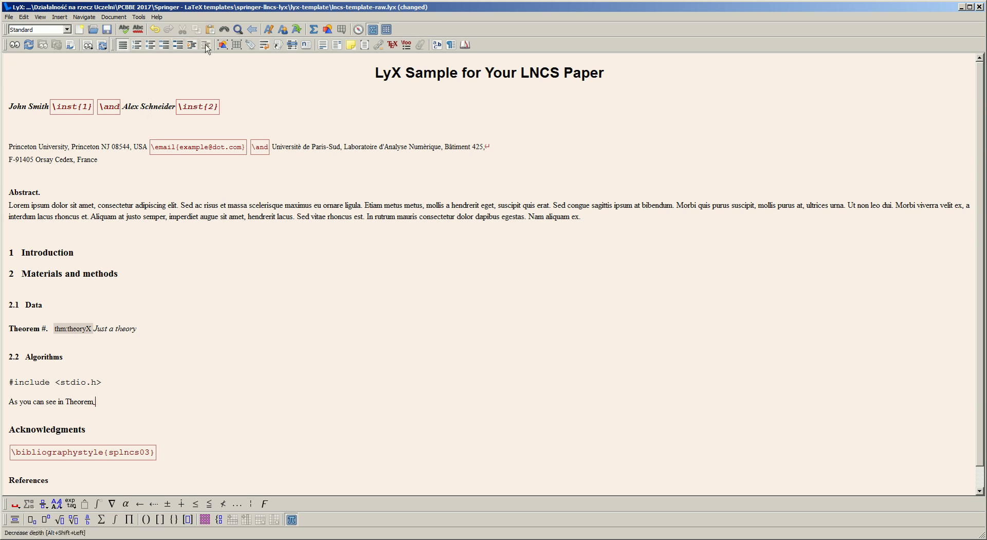
pyautogui.click(264, 46)
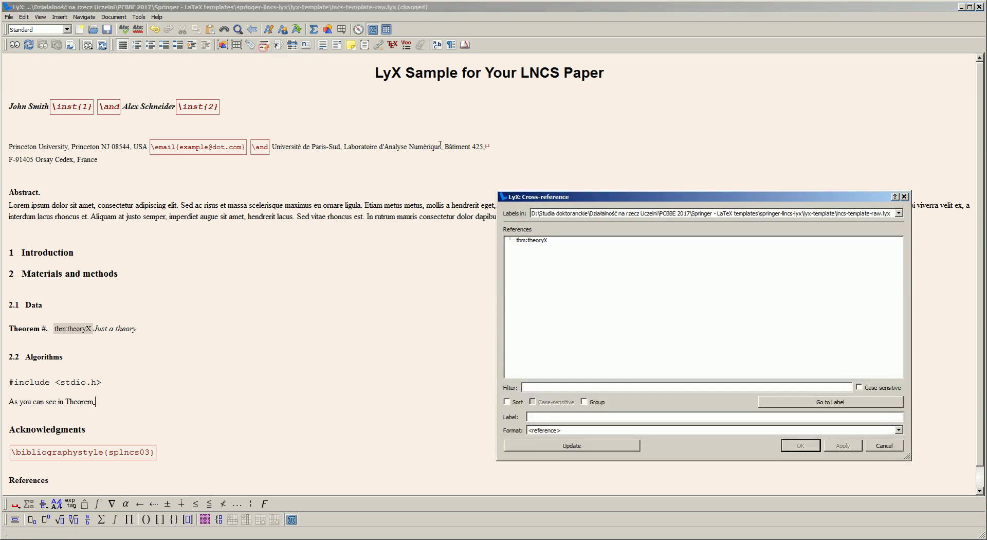
pyautogui.click(541, 242)
pyautogui.click(793, 443)
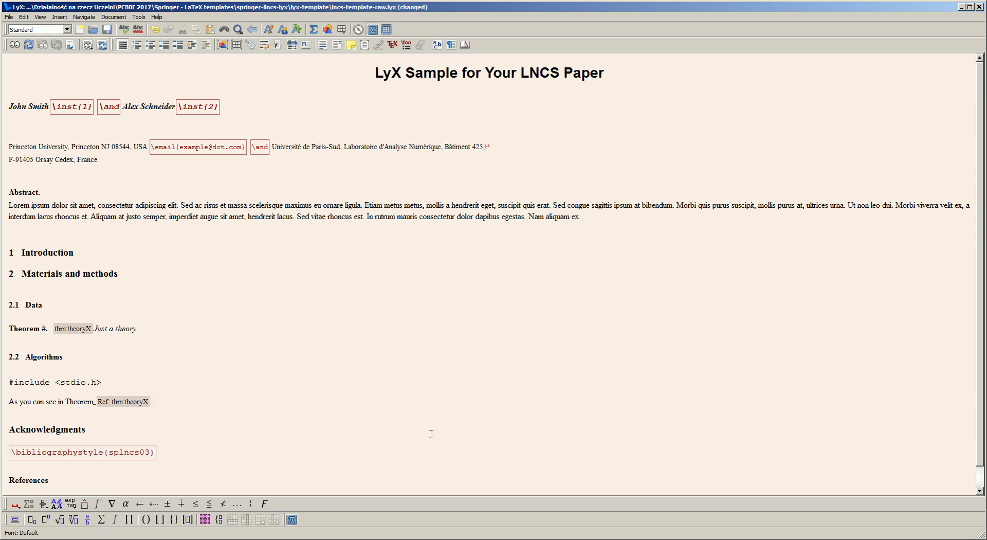
# Attach the label sec:Materials-and-methods to the 'Materials and methods' heading
pyautogui.click(119, 278)
pyautogui.click(250, 45)
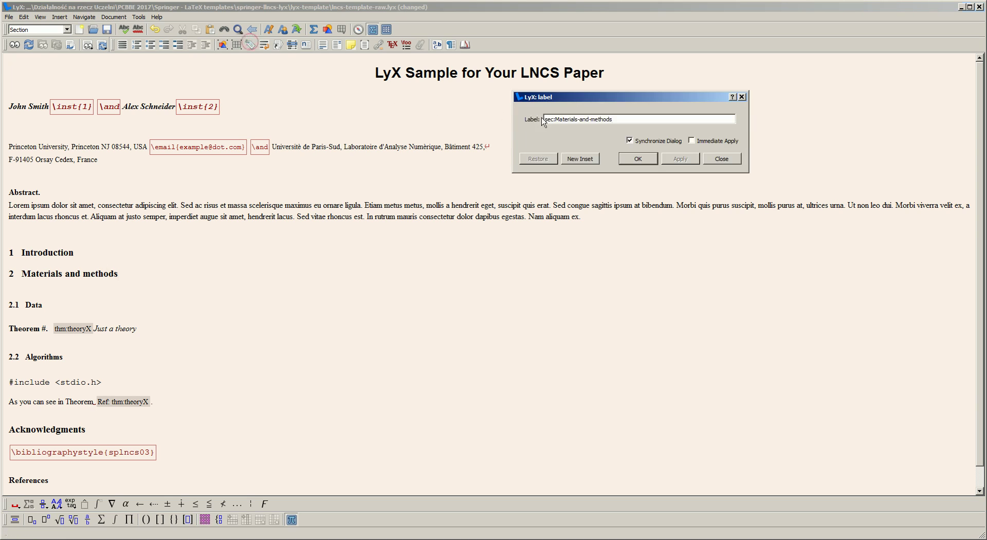
pyautogui.click(646, 160)
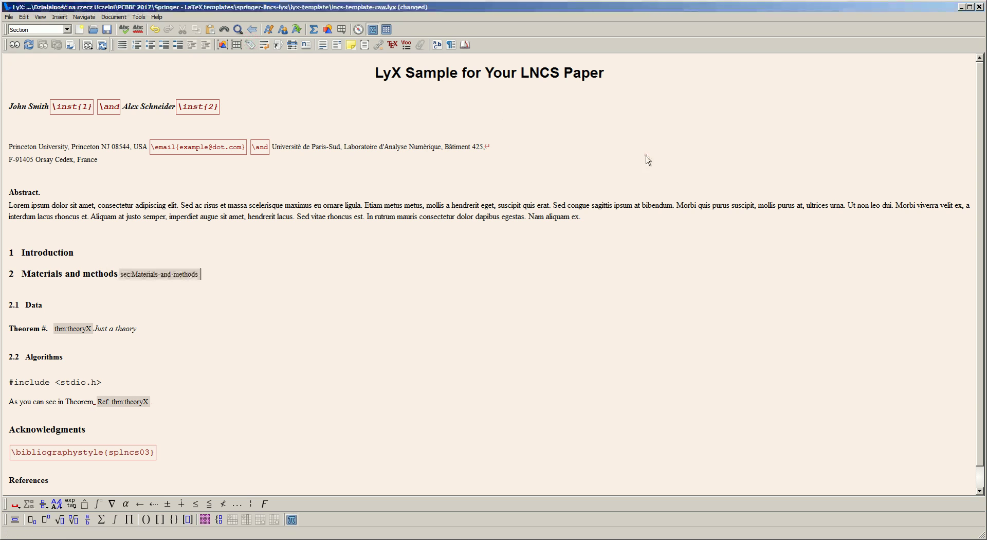
pyautogui.click(167, 401)
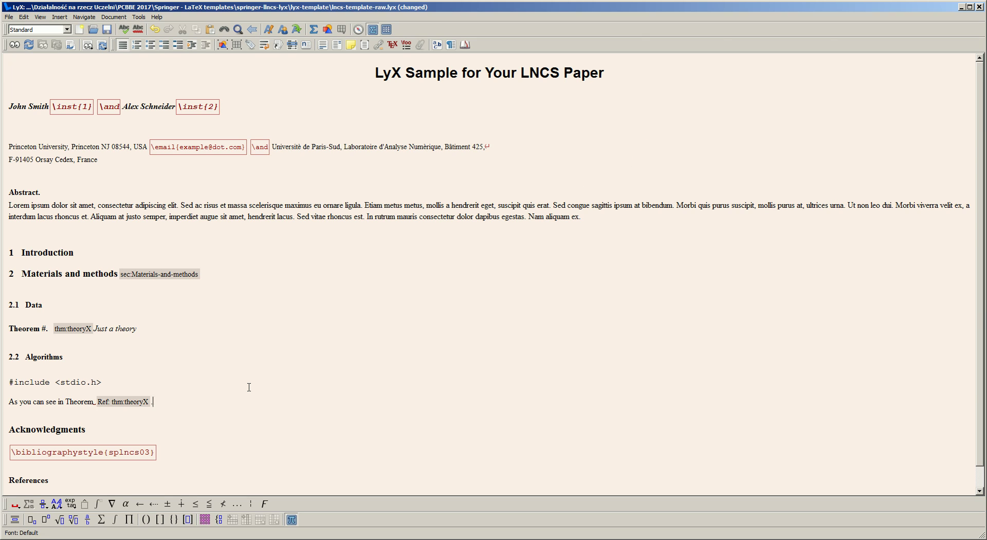
# Append 'Also refer to Section' plus a cross-reference to sec:Materials-and-methods, then save
pyautogui.write('A')
pyautogui.write('lse')
pyautogui.press('BackSpace')
pyautogui.write('o r')
pyautogui.write('efer to ')
pyautogui.write('Section')
pyautogui.hotkey('ctrl', 'space')
pyautogui.click(263, 45)
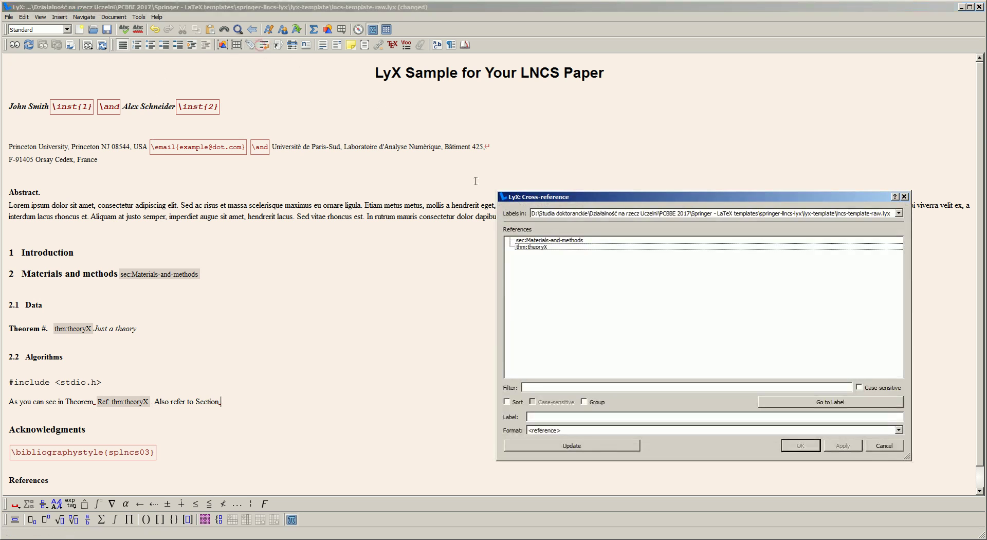
pyautogui.click(572, 240)
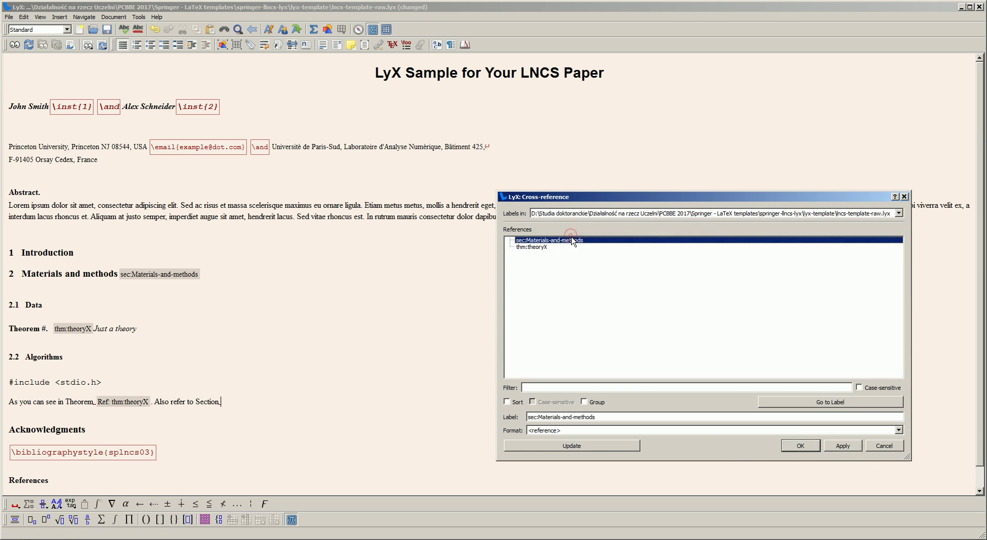
pyautogui.click(792, 446)
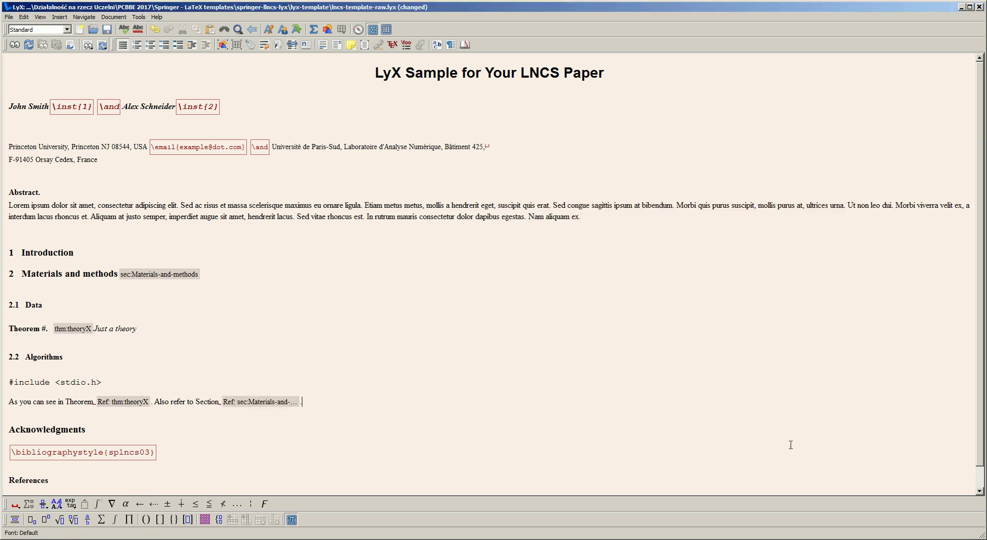
pyautogui.hotkey('ctrl', 's')
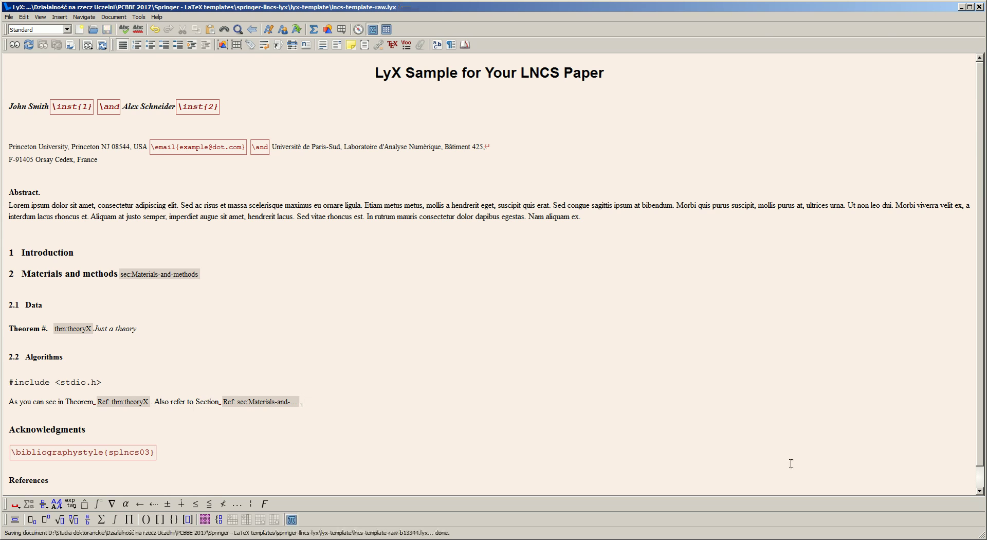
pyautogui.hotkey('ctrl', 'End')
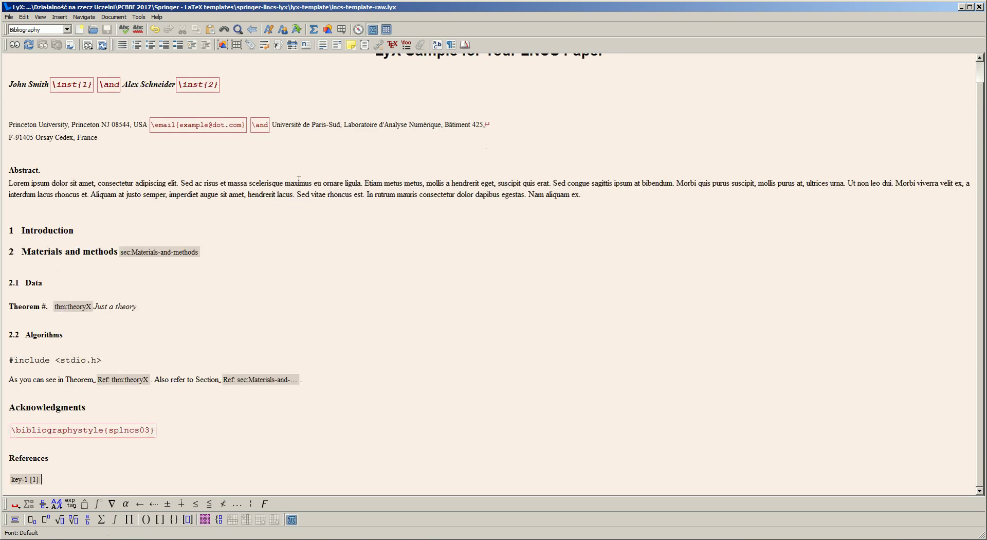
# Compile the paper and open its PDF preview in Adobe Reader
pyautogui.click(13, 49)
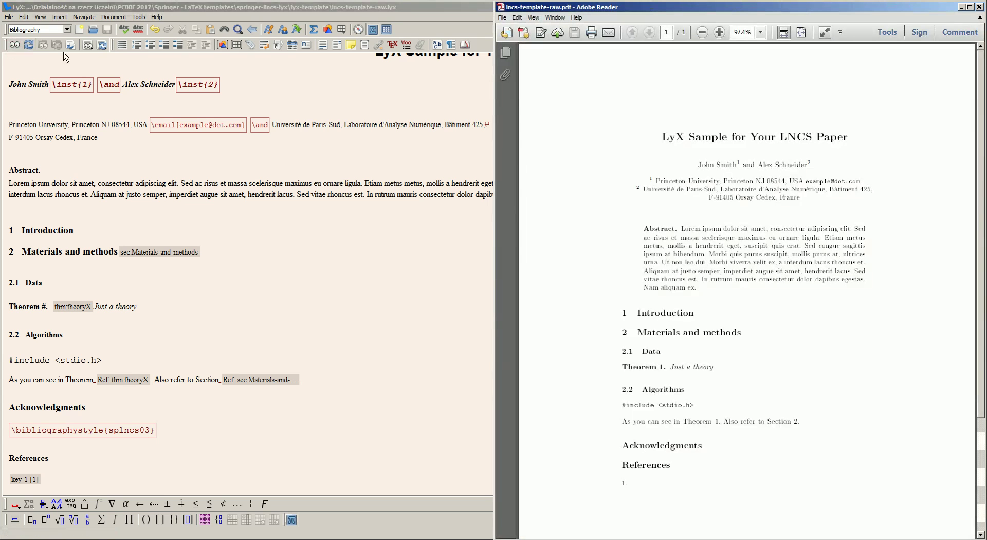
pyautogui.click(606, 153)
pyautogui.scroll(-1, 638, 215)
pyautogui.scroll(-2, 637, 215)
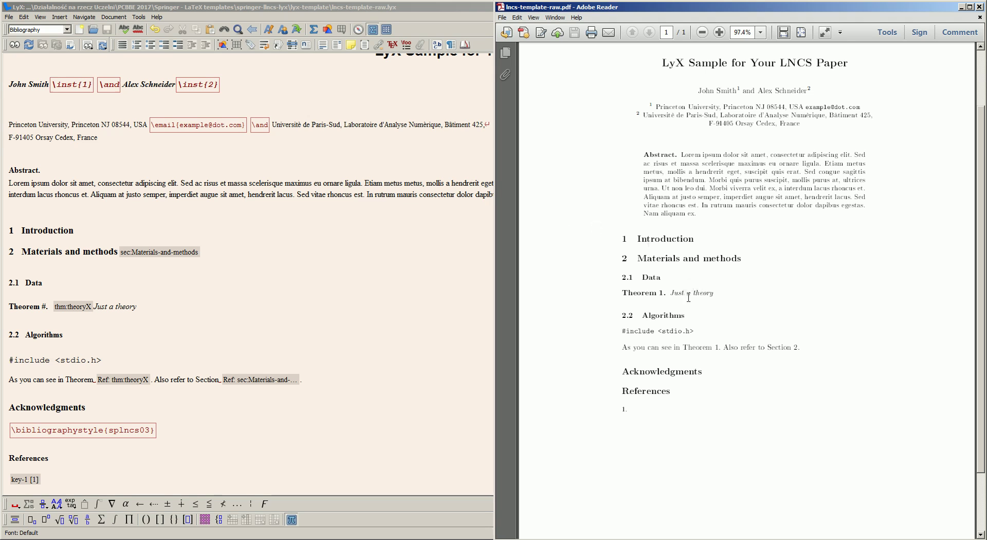
pyautogui.scroll(3, 693, 297)
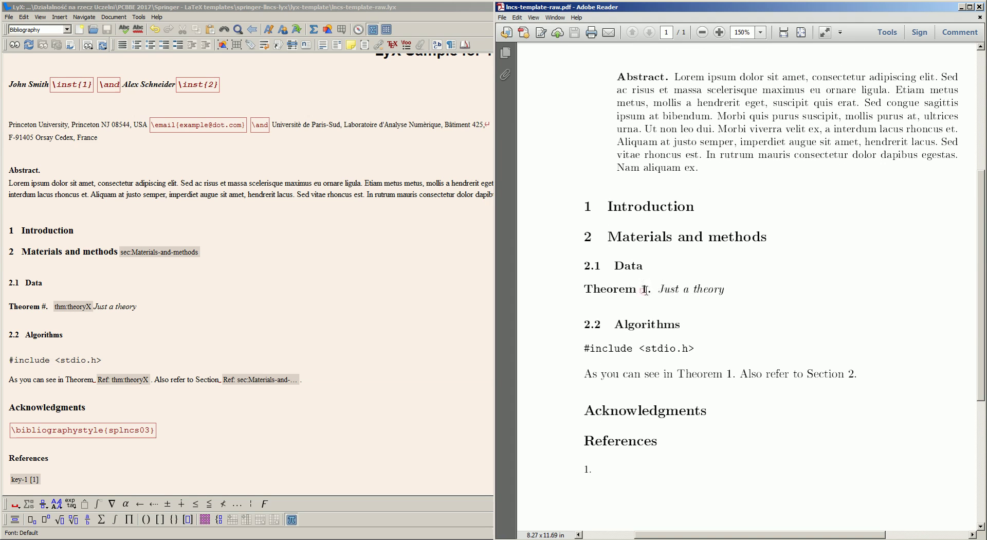
# Select the sentence citing Theorem 1 and Section 2, then the section number 2
pyautogui.click(642, 290)
pyautogui.tripleClick(701, 376)
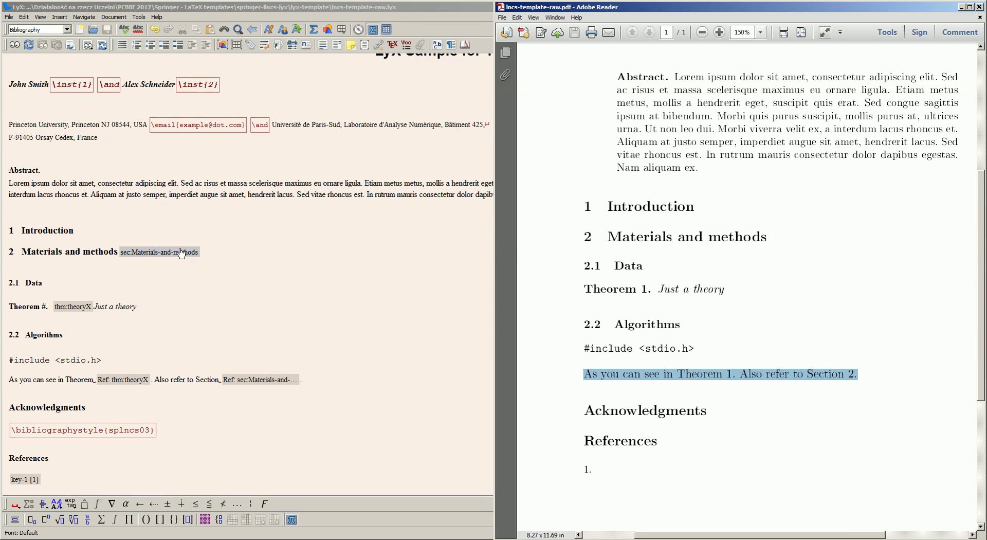
pyautogui.click(858, 374)
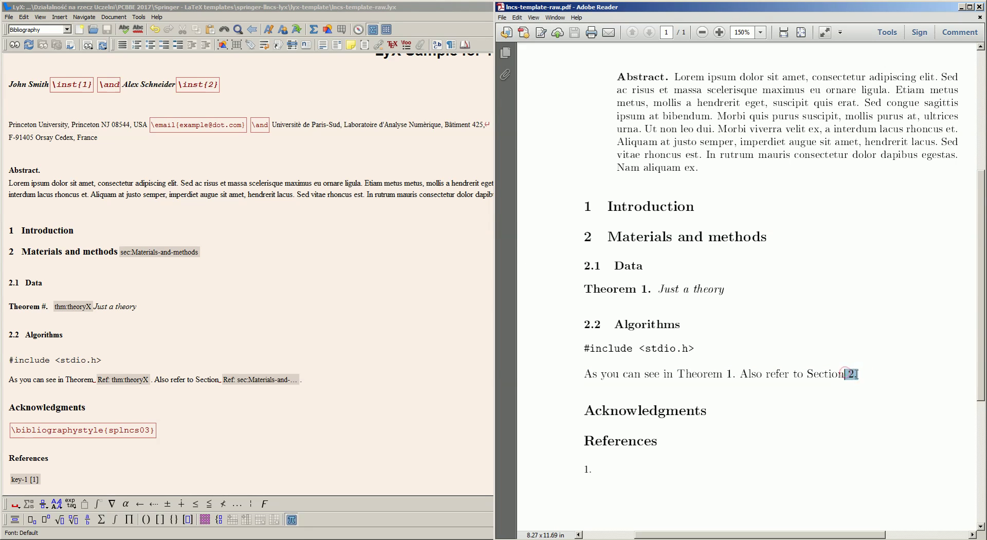
pyautogui.doubleClick(857, 374)
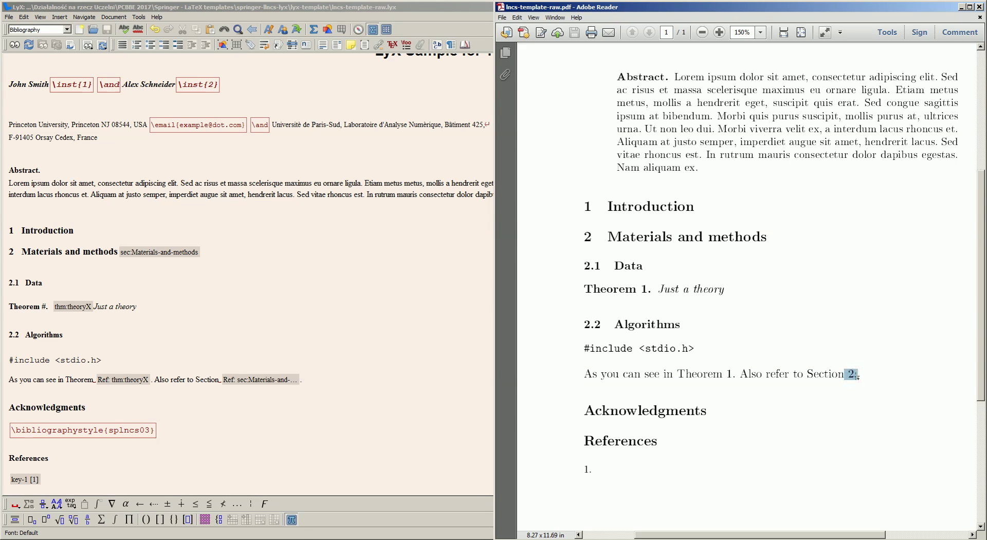